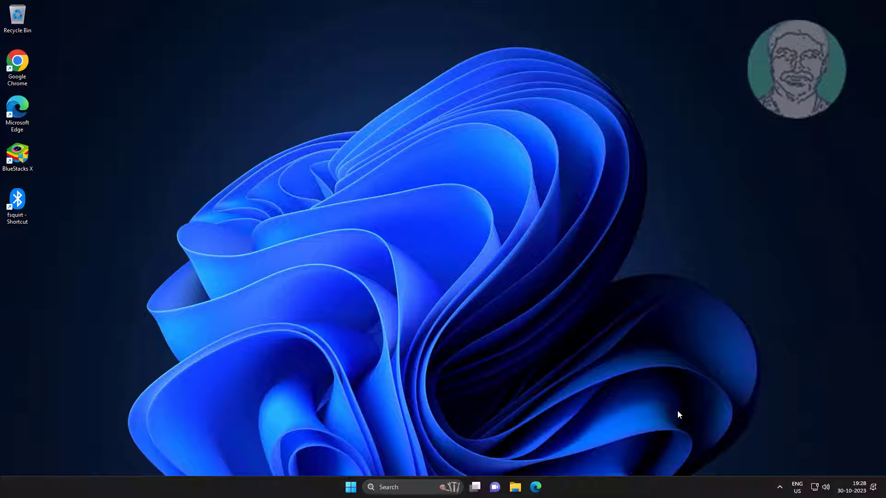
Launch Command Prompt as administrator and enter the msdt.exe -id devicediagnostic command
click(410, 486)
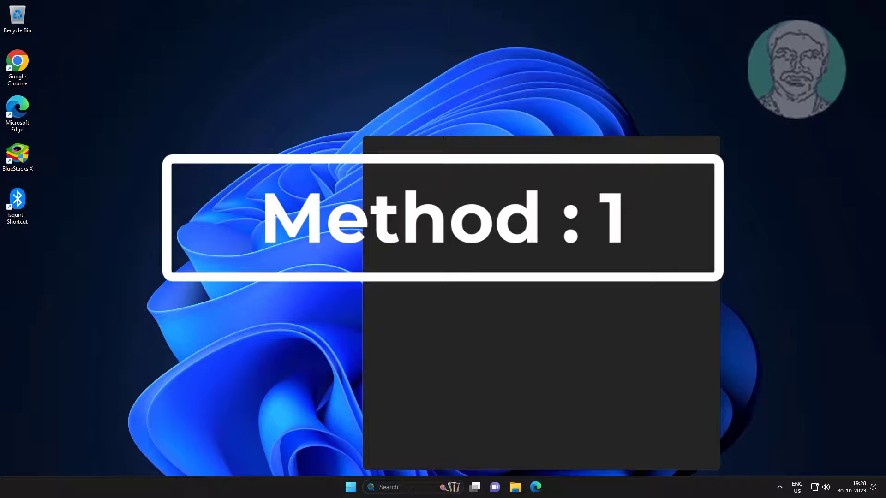
text(cmd)
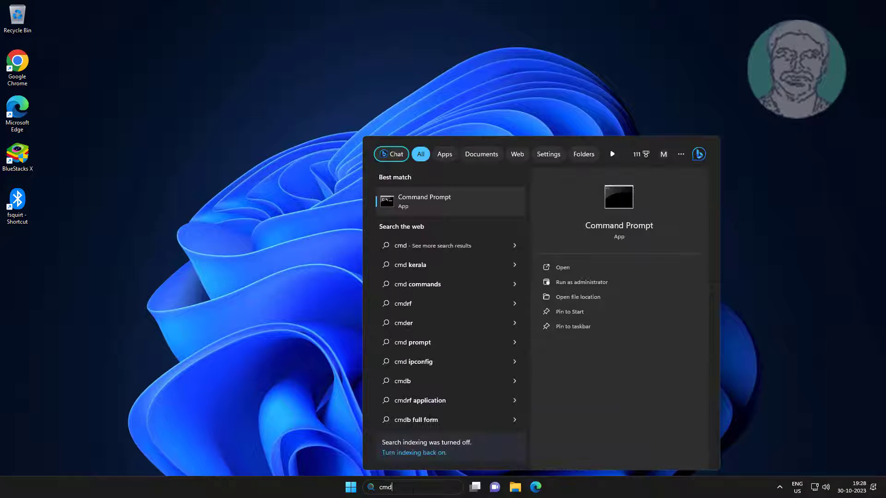
right_click(439, 195)
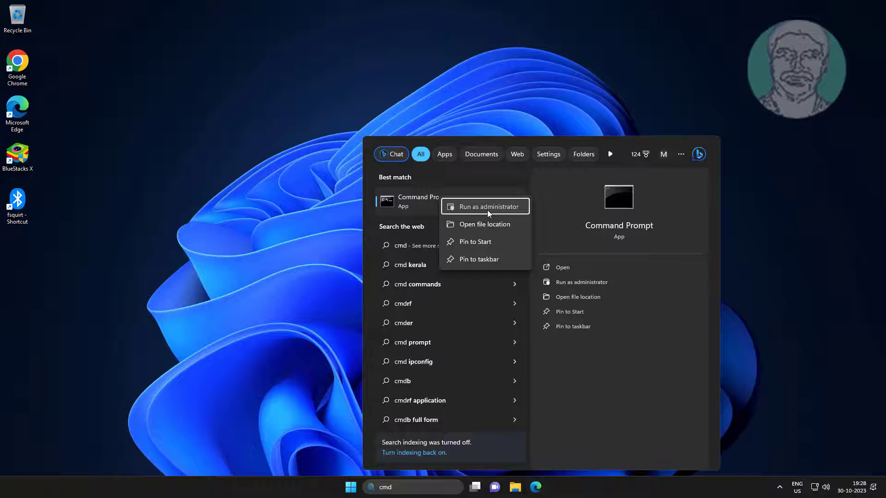
click(487, 209)
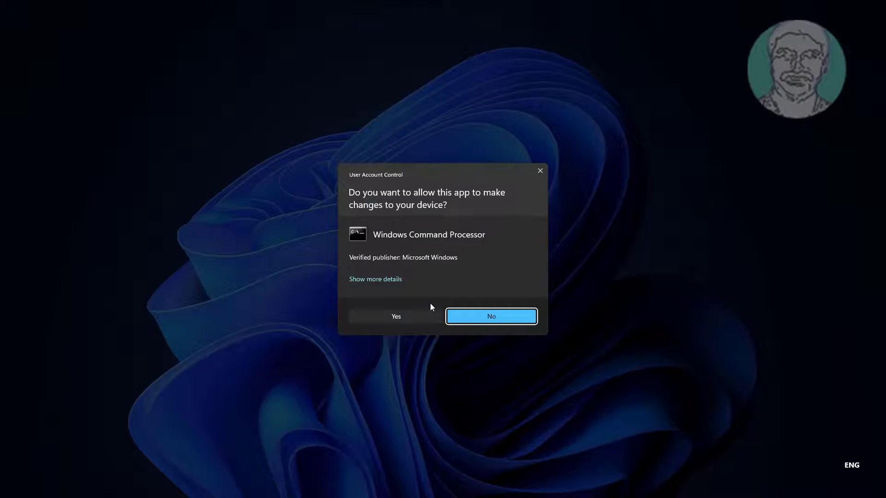
click(410, 323)
text(msdt.exe -id de)
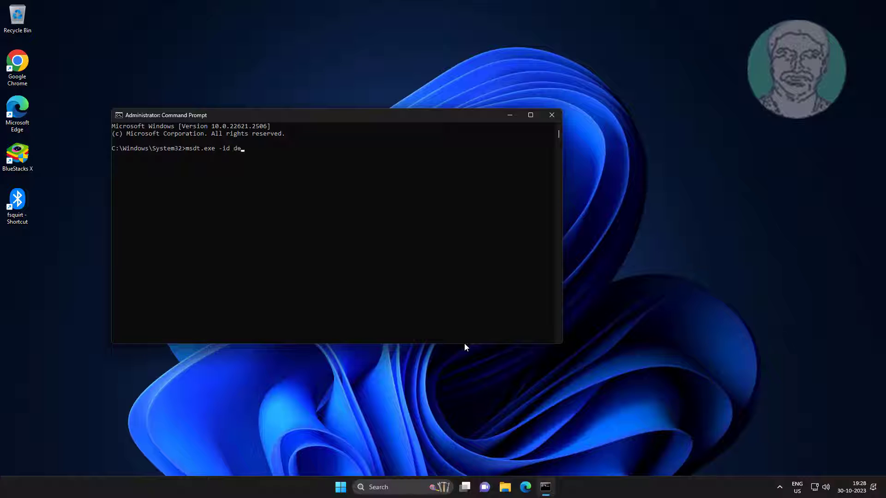
text(vicediagnostic)
Troubleshoot the Microsoft Bluetooth A2dp Source driver, leaving automatic driver checks disabled, then close
key(Return)
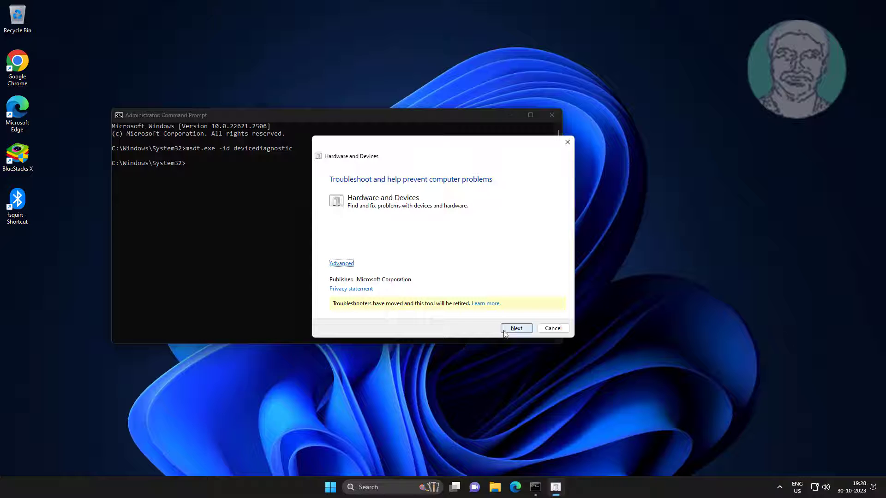
click(513, 329)
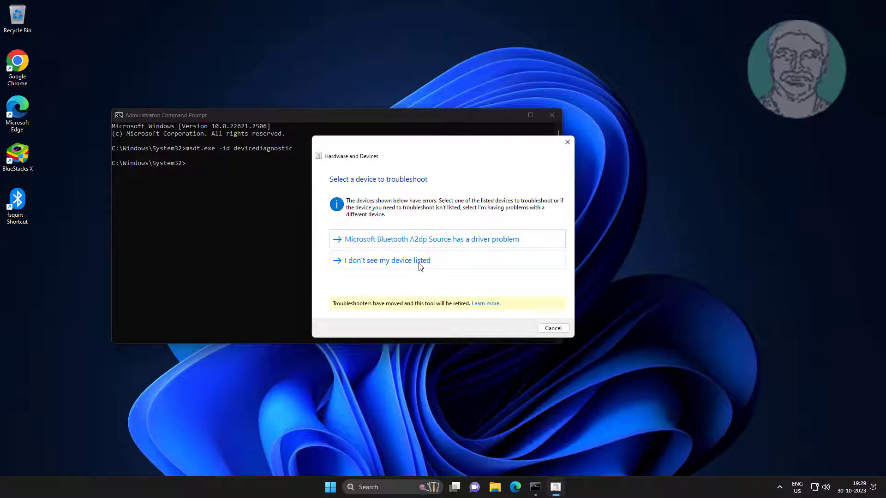
click(419, 243)
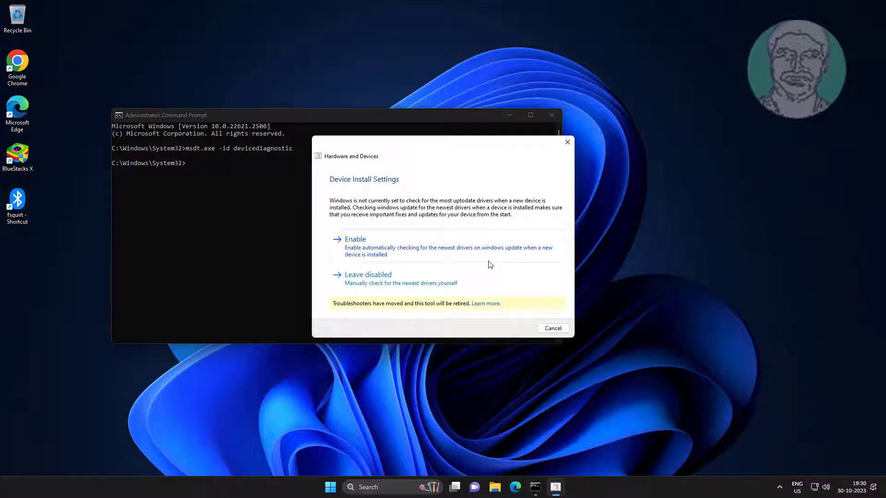
click(425, 282)
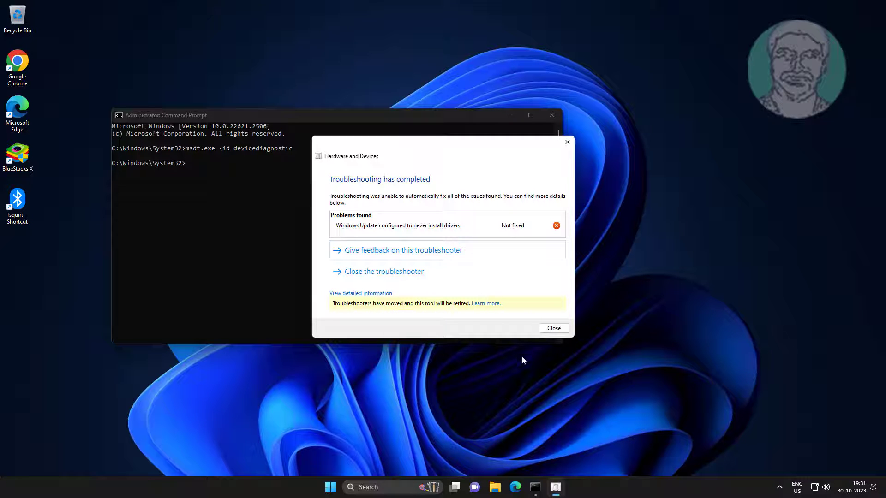
click(553, 328)
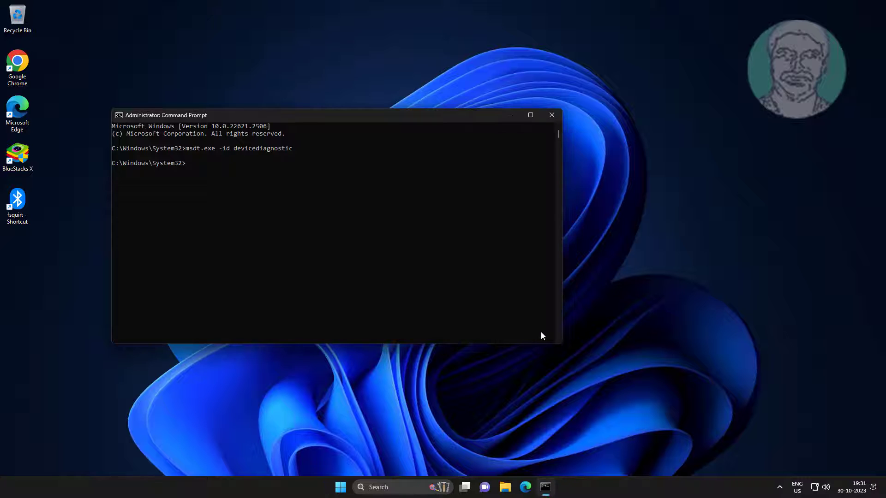
Close Command Prompt and open Windows Settings from the Start menu
click(546, 114)
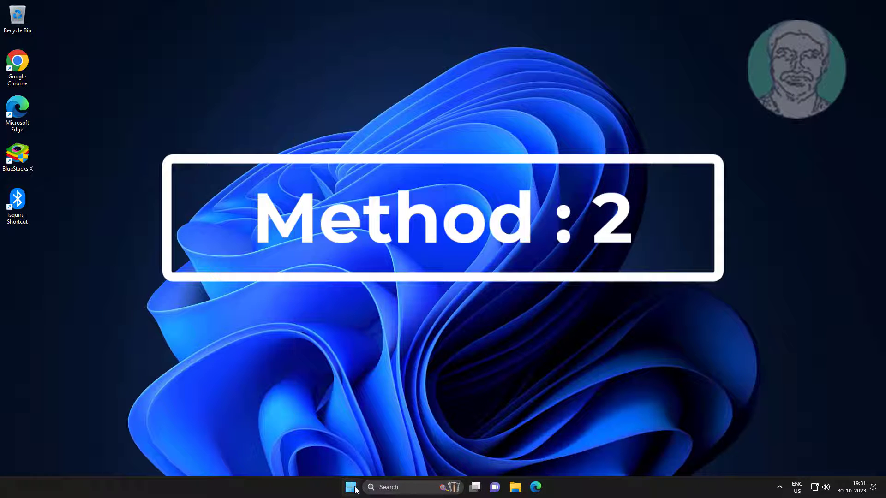
click(350, 487)
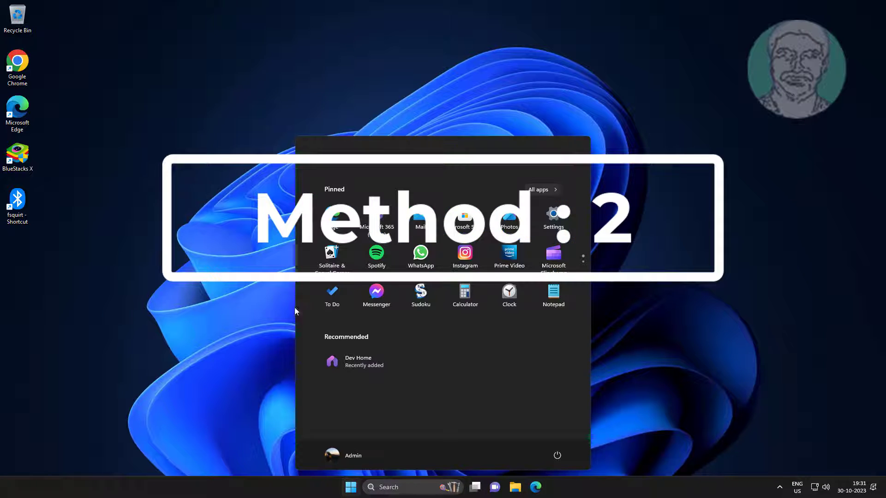
click(557, 220)
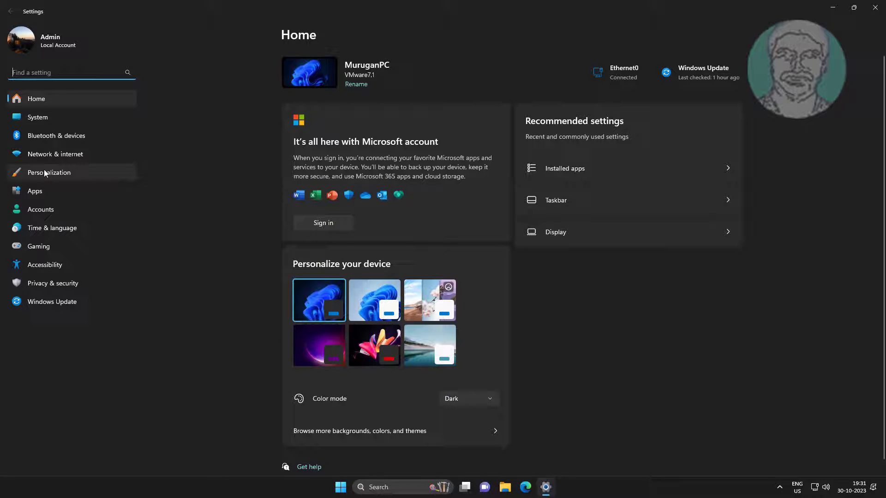
Navigate to System > Troubleshoot > Other troubleshooters
click(43, 122)
scroll(424, 367, down, 2)
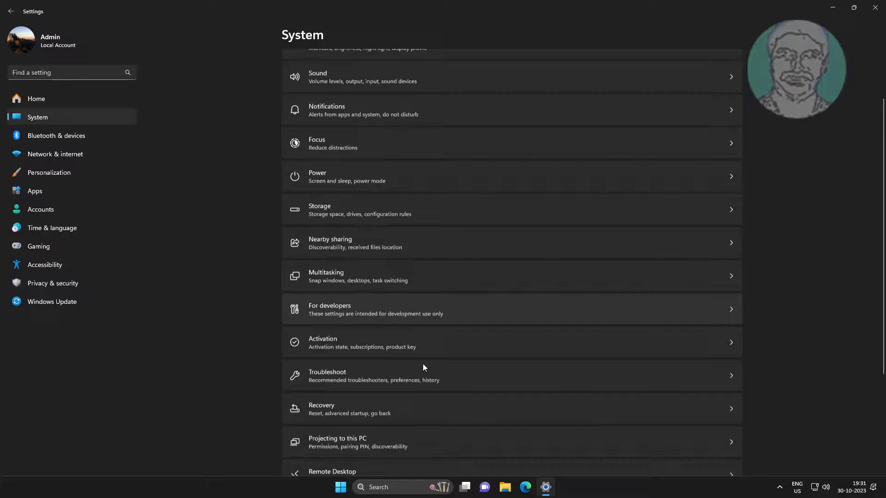
scroll(423, 363, down, 2)
click(359, 331)
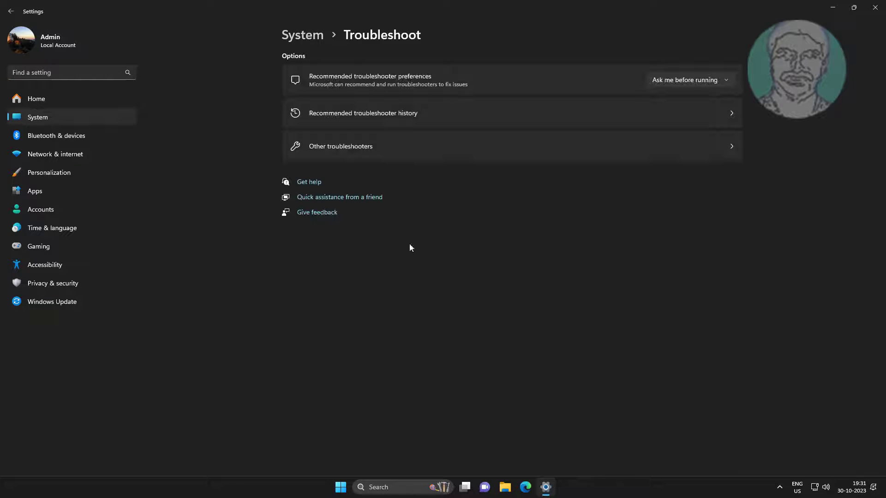
click(329, 145)
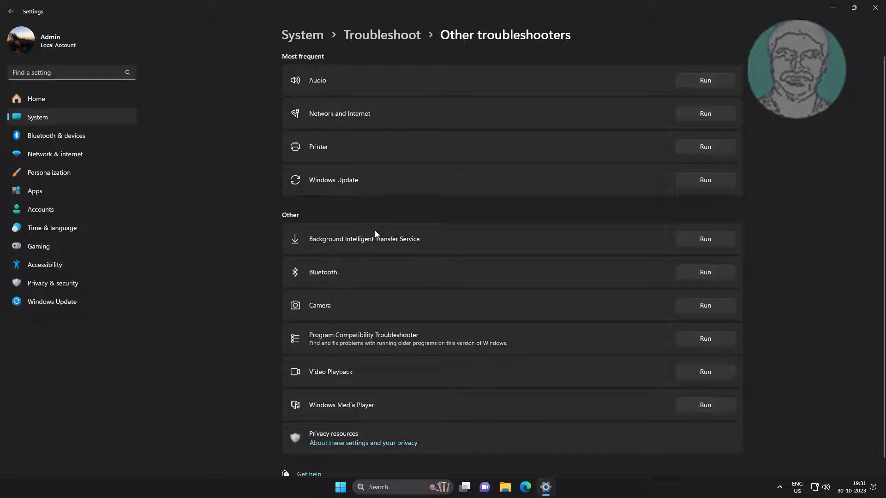
Run the Bluetooth troubleshooter, agreeing to diagnostics and confirming a restart is required, then close Get Help
click(696, 276)
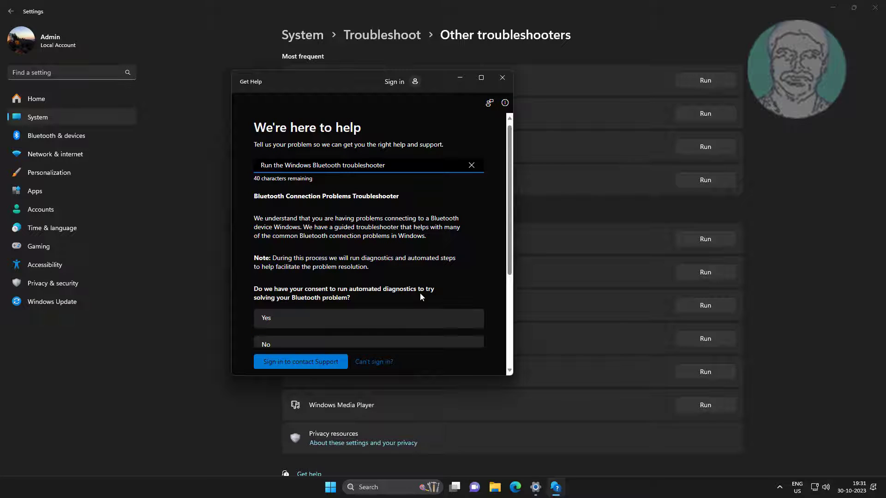
scroll(420, 296, down, 2)
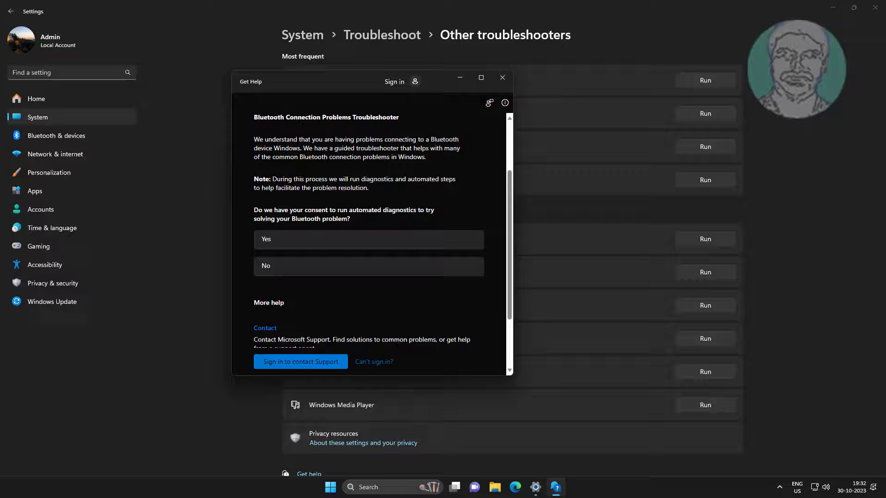
click(330, 238)
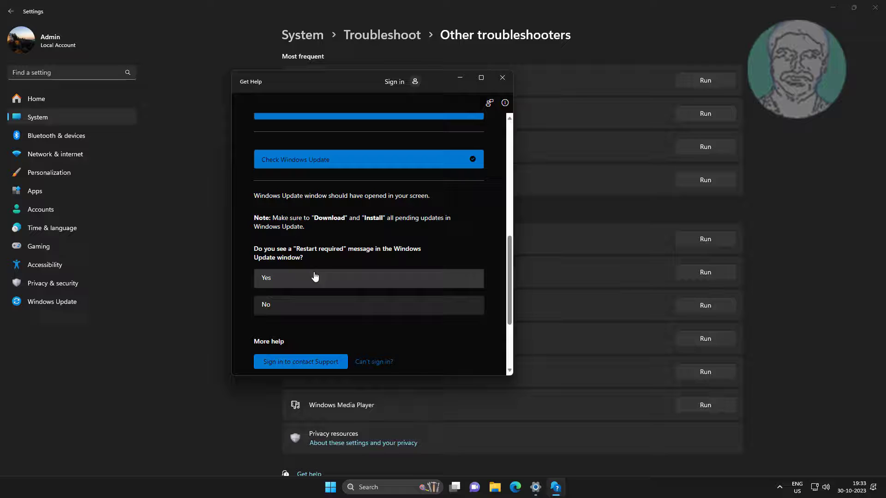
click(383, 280)
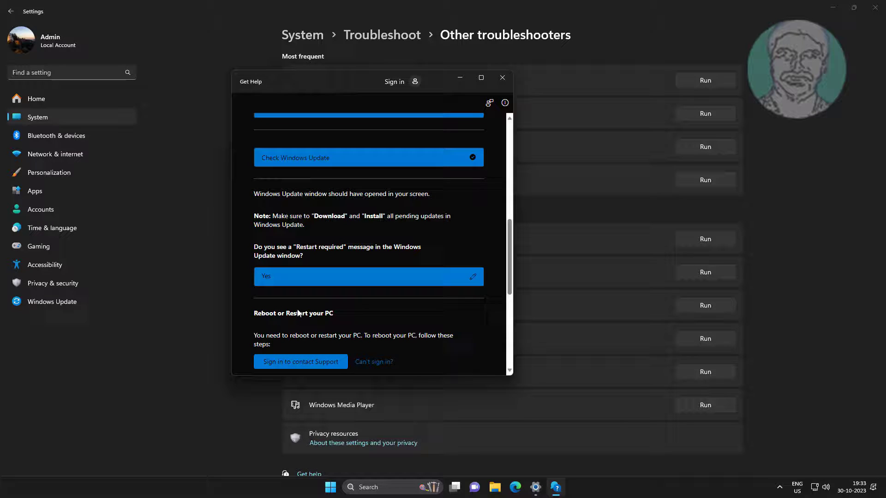
click(502, 78)
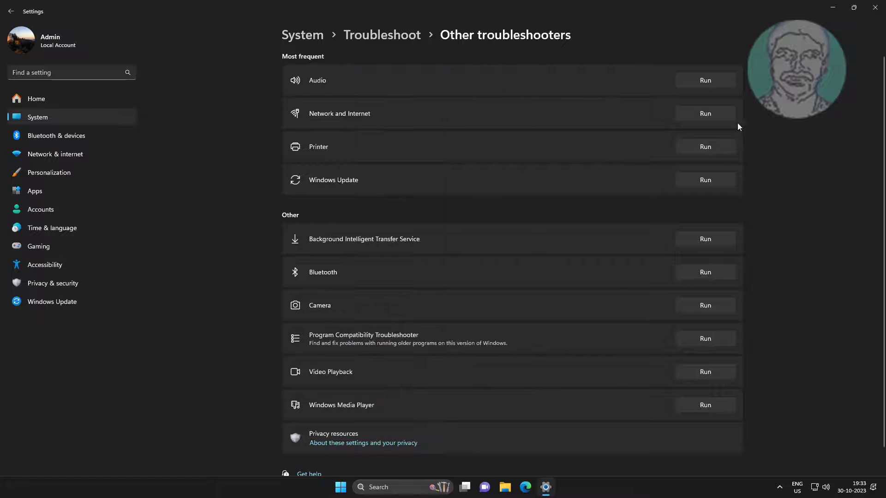
Close Settings and launch the Services app by searching 'services'
click(875, 8)
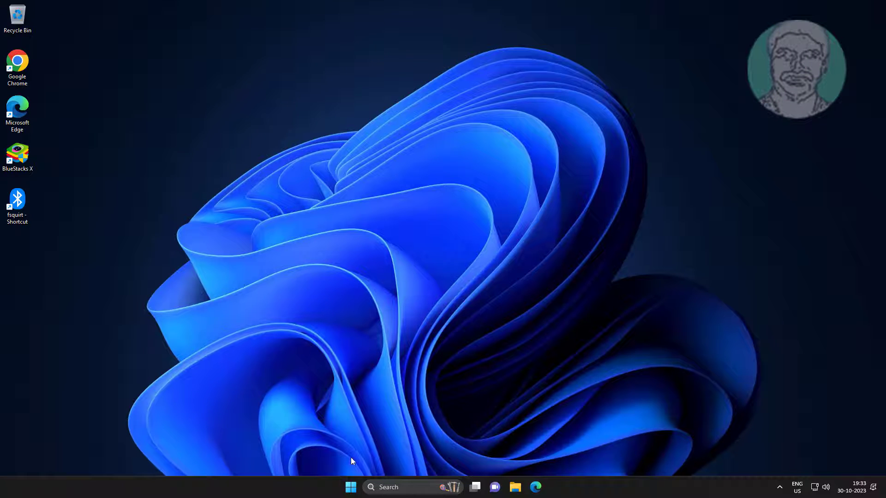
click(351, 487)
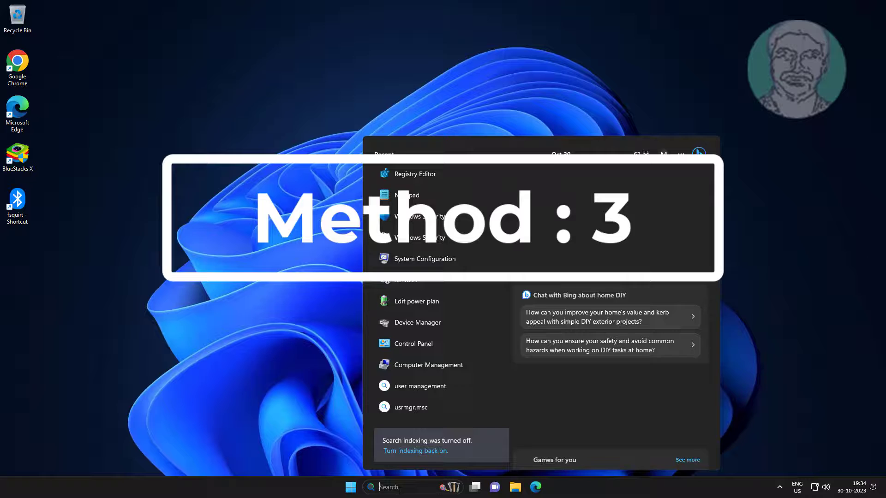
text(services)
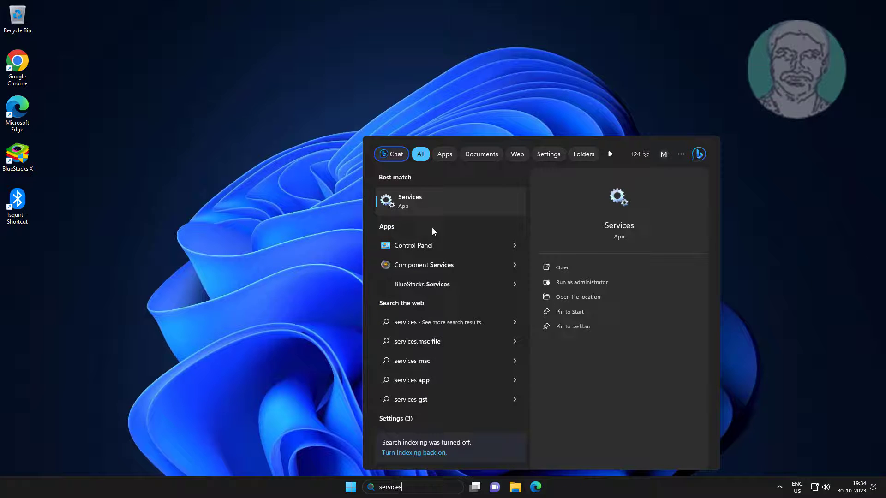
click(419, 202)
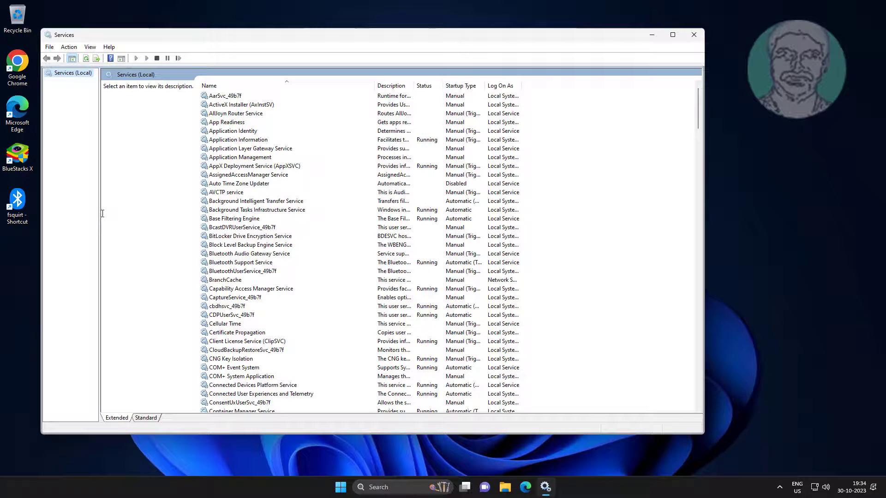
Widen the side panel and select Bluetooth Support Service to display its description
drag(101, 213, 176, 220)
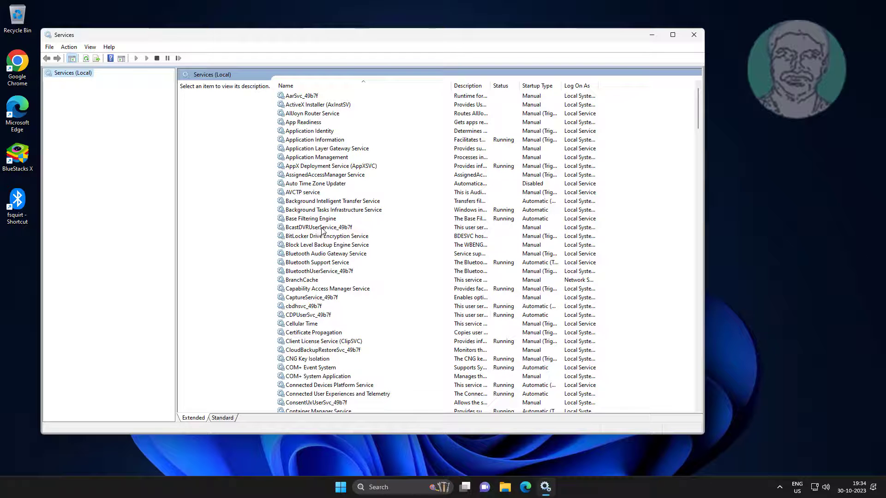
click(339, 271)
click(337, 263)
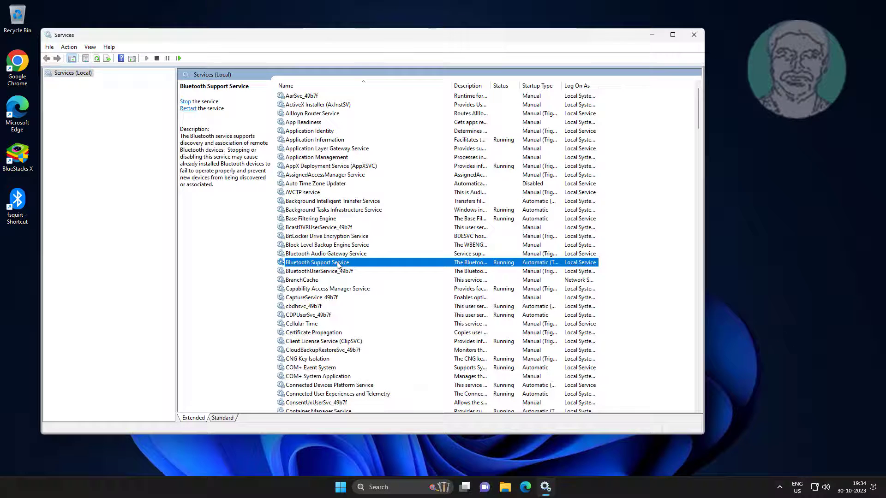
Set the Bluetooth Support Service startup type to Automatic and apply it
double_click(326, 263)
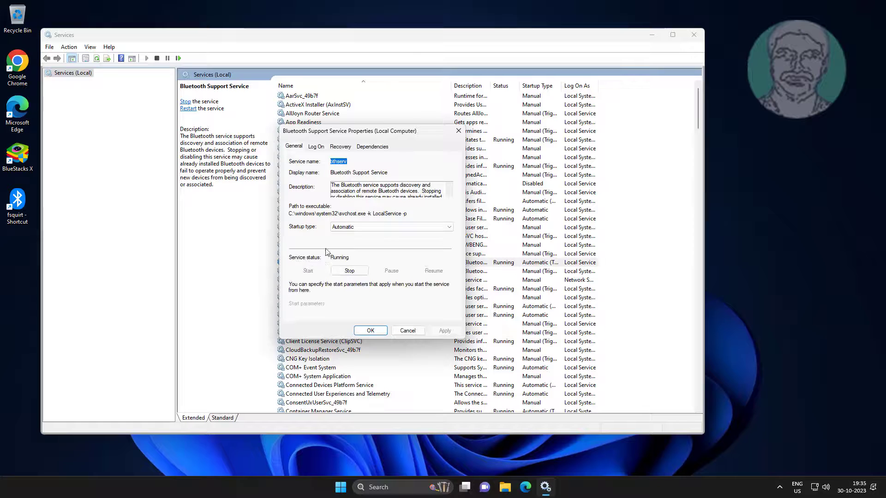
click(369, 227)
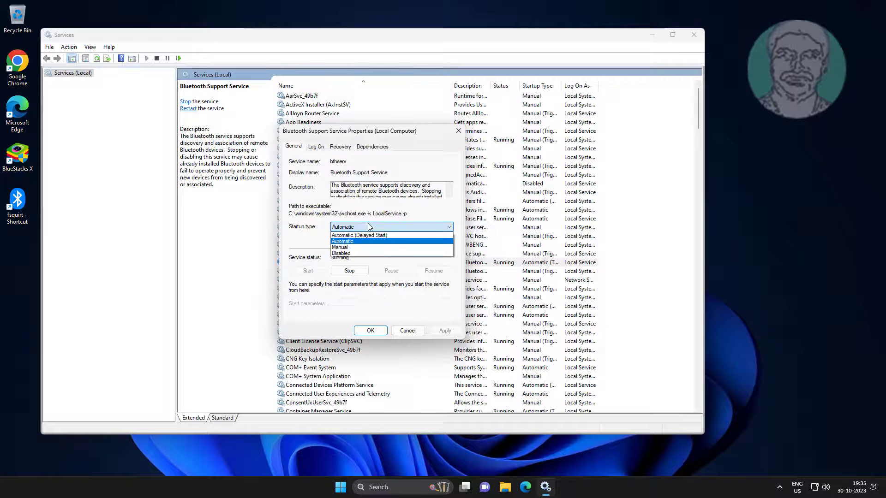
click(349, 242)
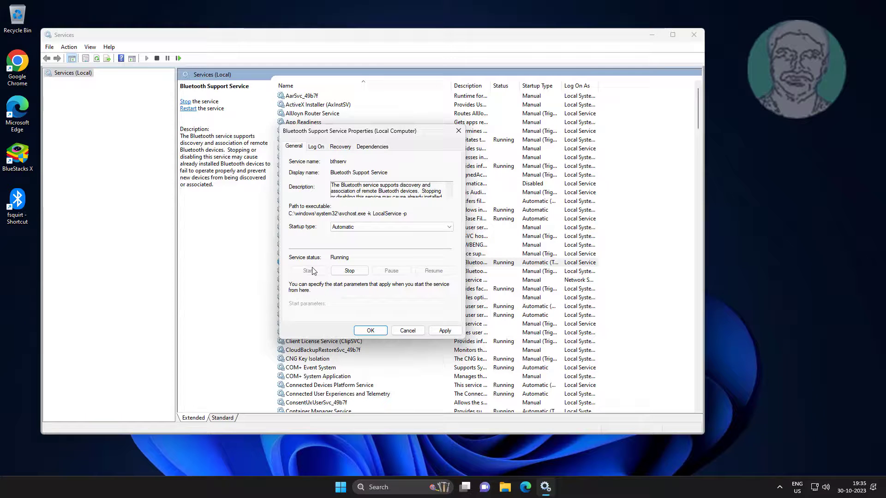
click(445, 331)
click(371, 331)
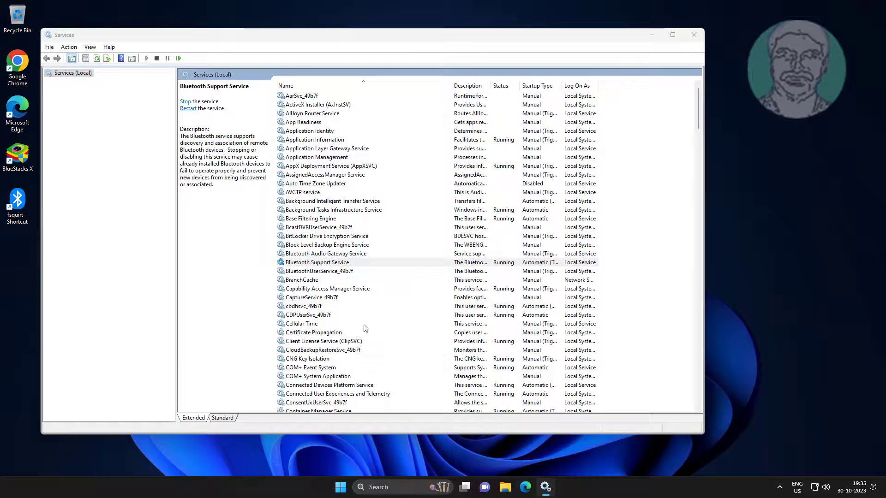
Restart the Bluetooth Support Service
right_click(348, 264)
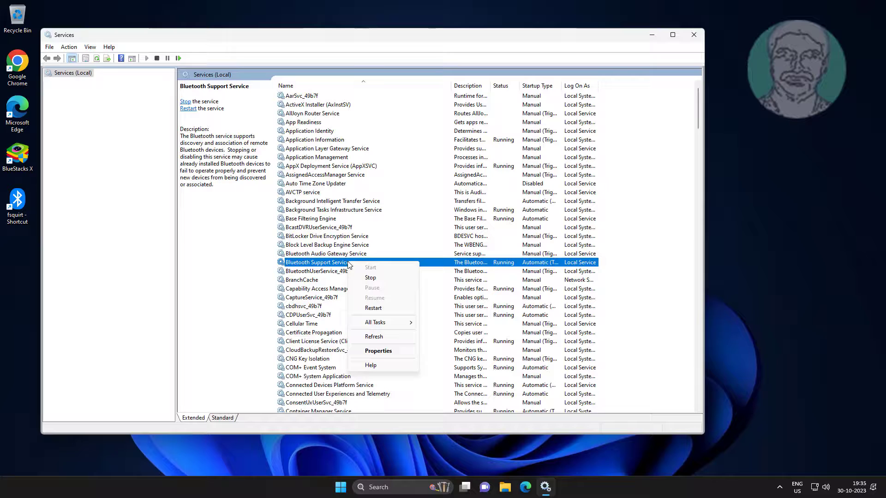
click(373, 308)
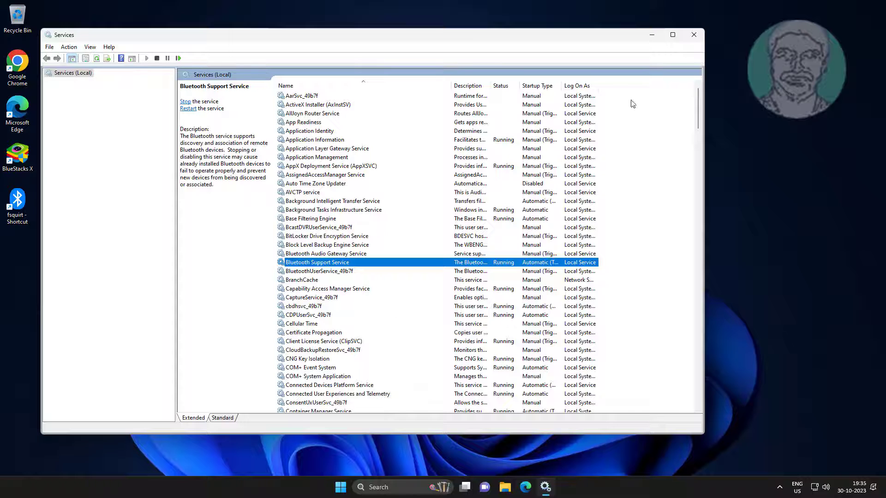
Close Services and open Device Manager from the Win+X menu
click(692, 36)
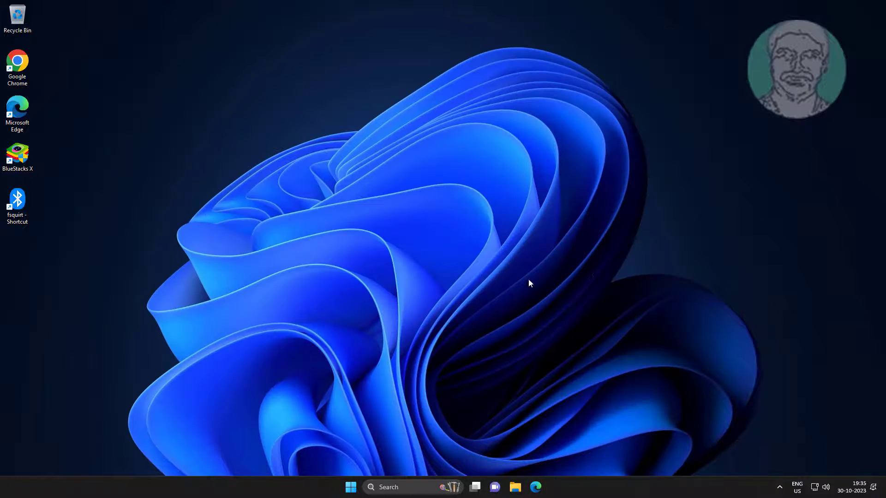
right_click(350, 492)
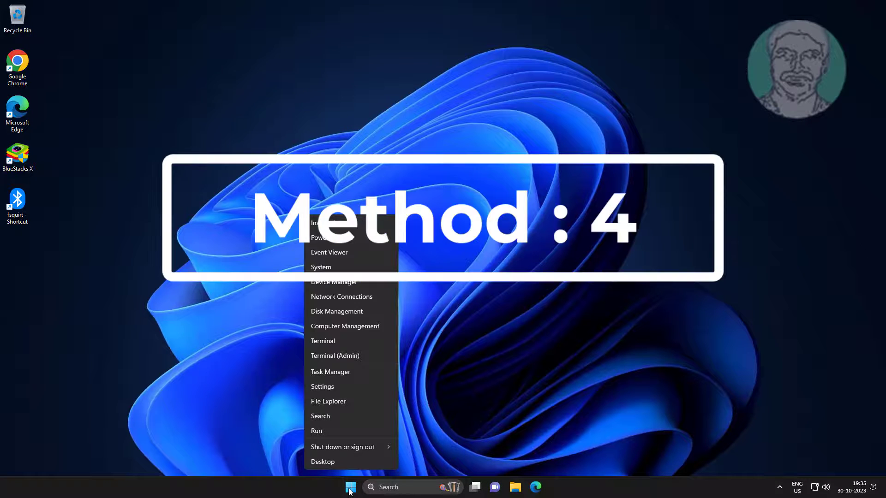
click(338, 286)
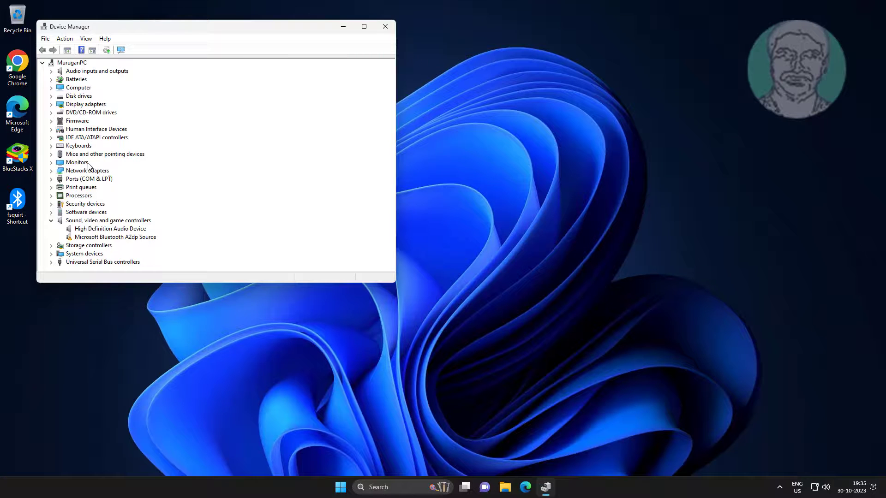
Search automatically for an updated Standard PS/2 Keyboard driver; the best one is already installed
click(63, 147)
click(51, 146)
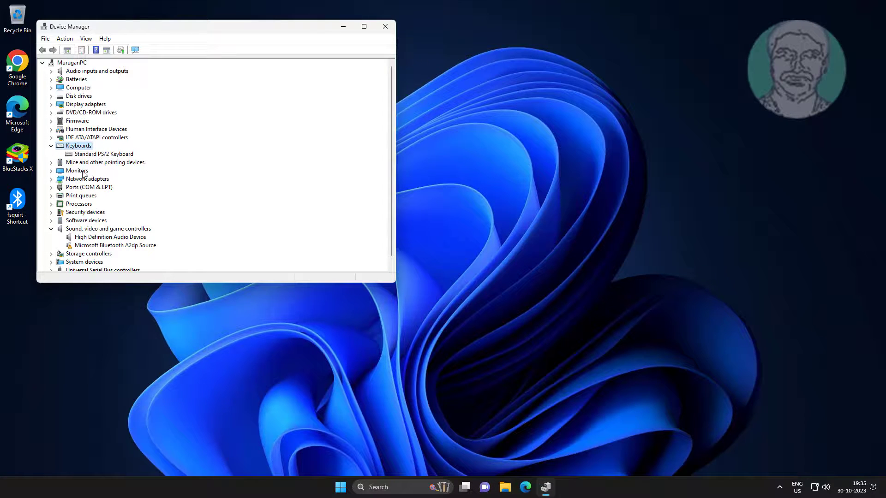
click(110, 156)
right_click(125, 156)
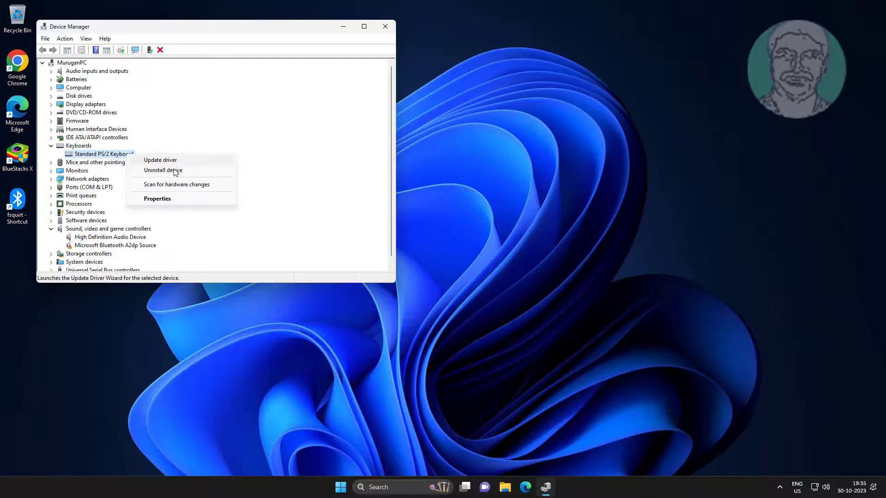
click(179, 162)
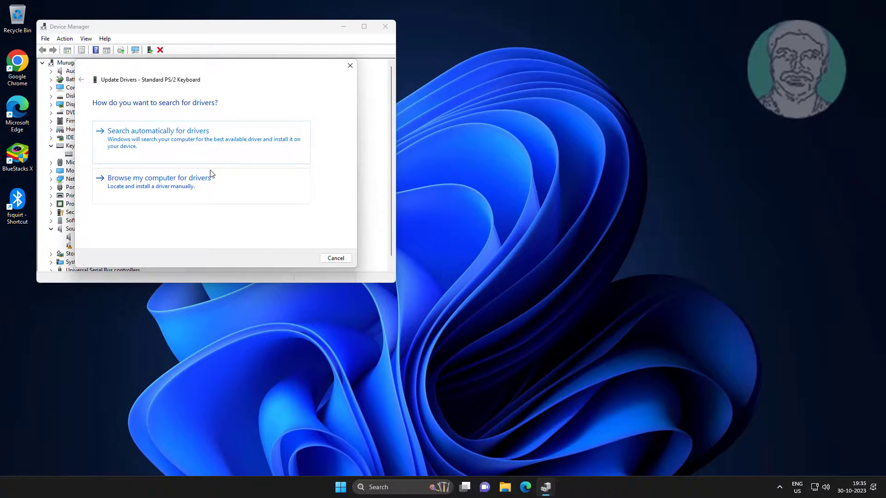
click(198, 139)
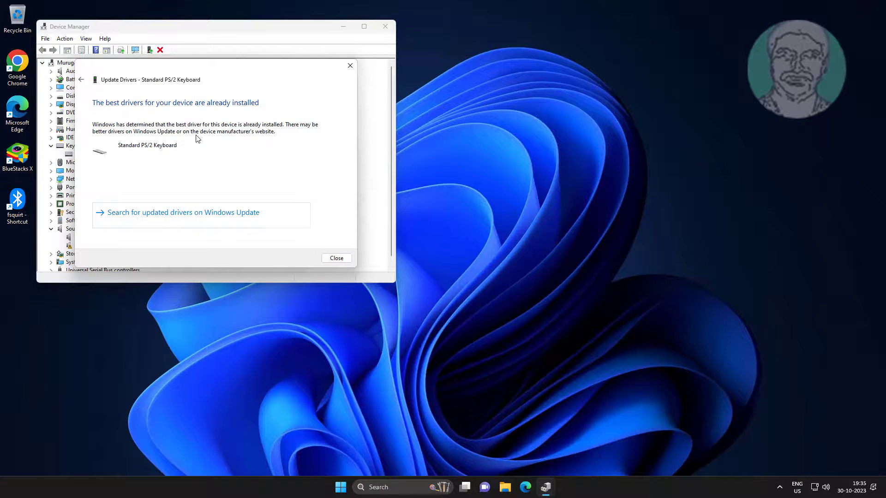
click(337, 258)
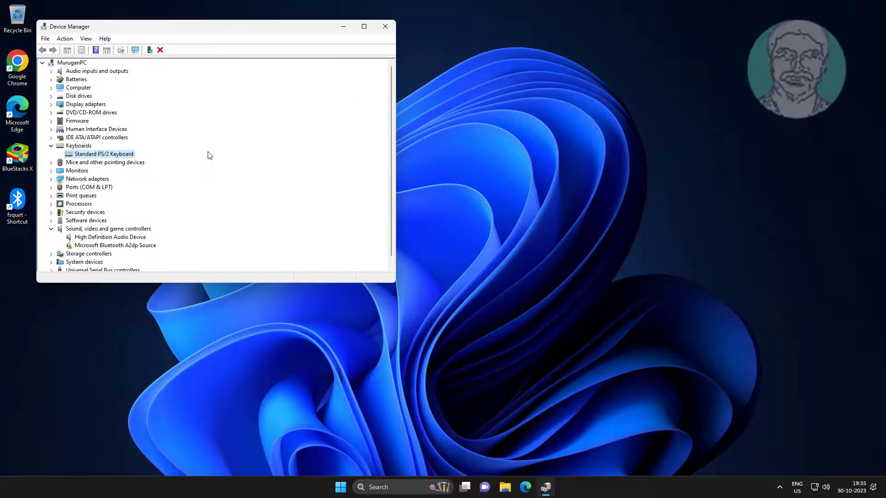
Close and reopen Device Manager from the Win+X menu
click(385, 26)
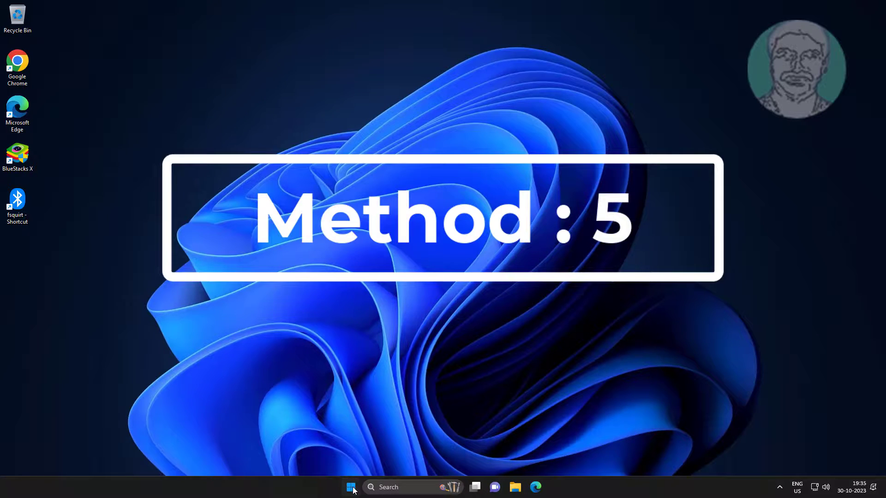
right_click(351, 487)
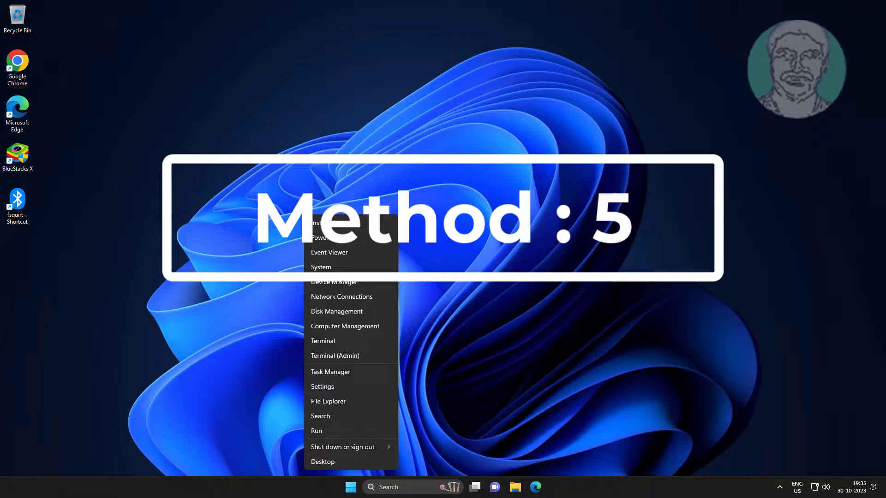
click(355, 283)
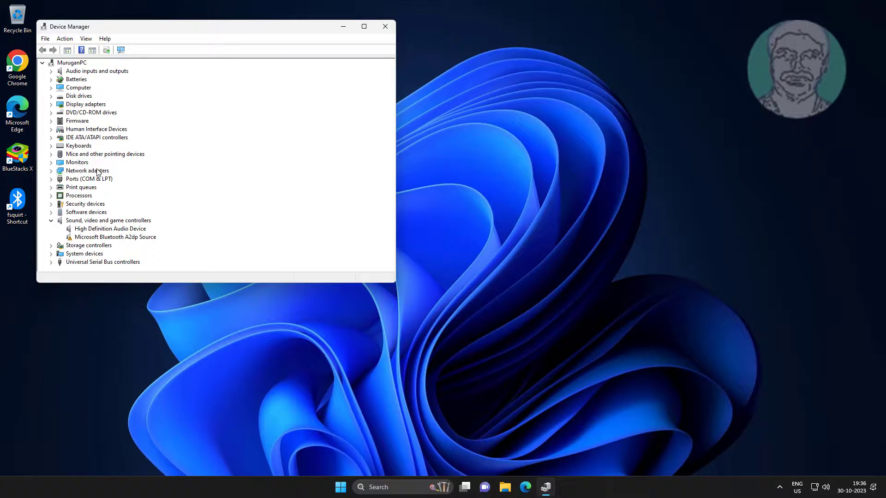
Uninstall the Standard PS/2 Keyboard device under Keyboards
click(60, 147)
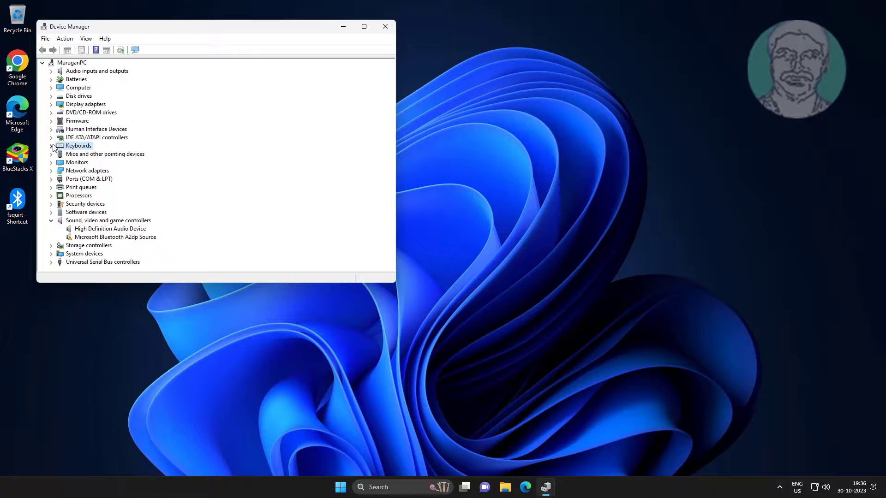
click(52, 146)
click(132, 154)
right_click(124, 159)
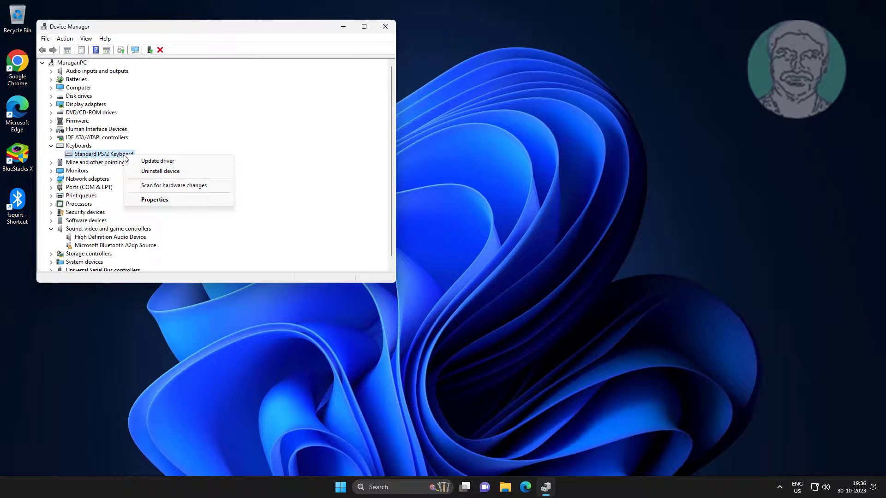
click(166, 172)
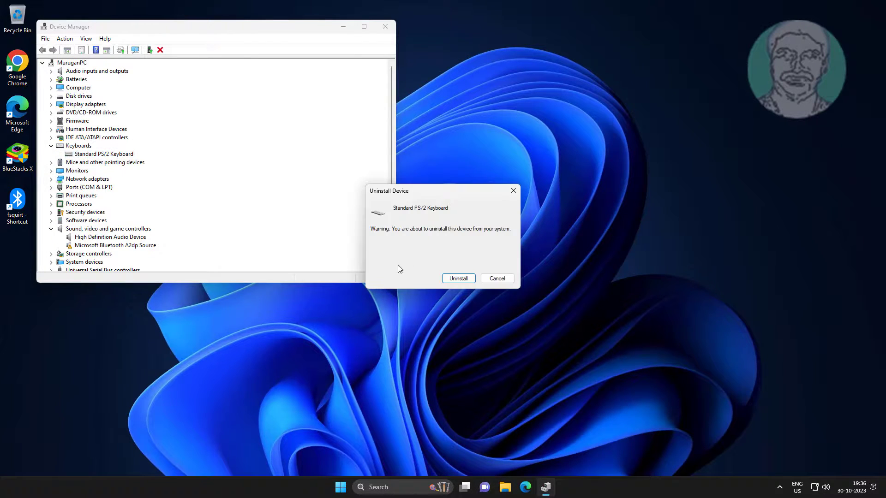
click(462, 279)
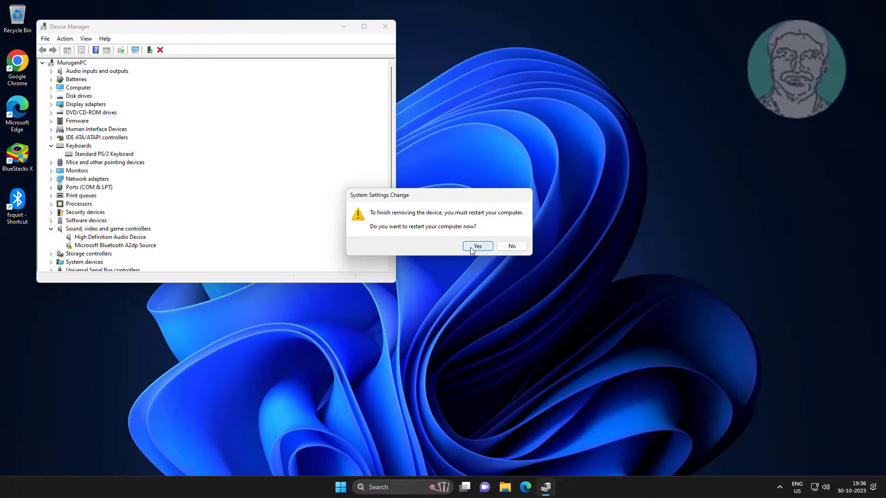